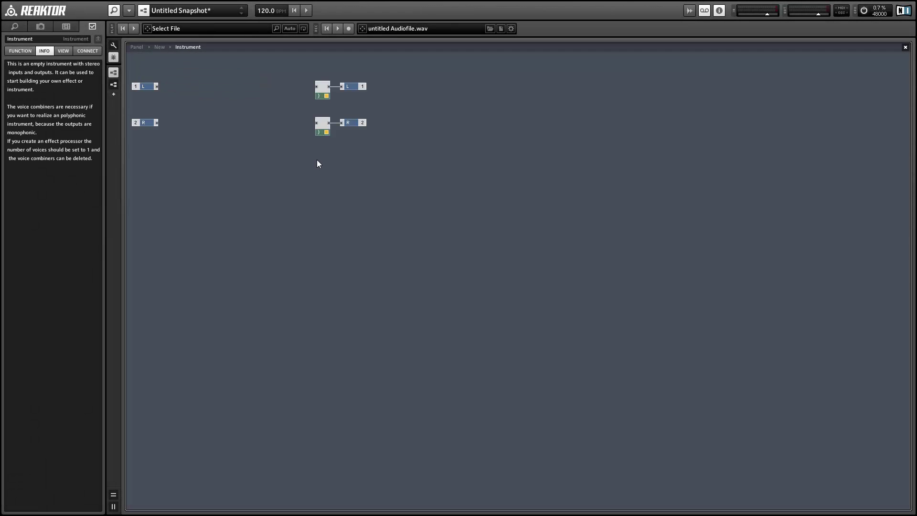
Insert a Randomize event module and place it lower on the canvas.
{"action": "right_click", "coordinate": [308, 179]}
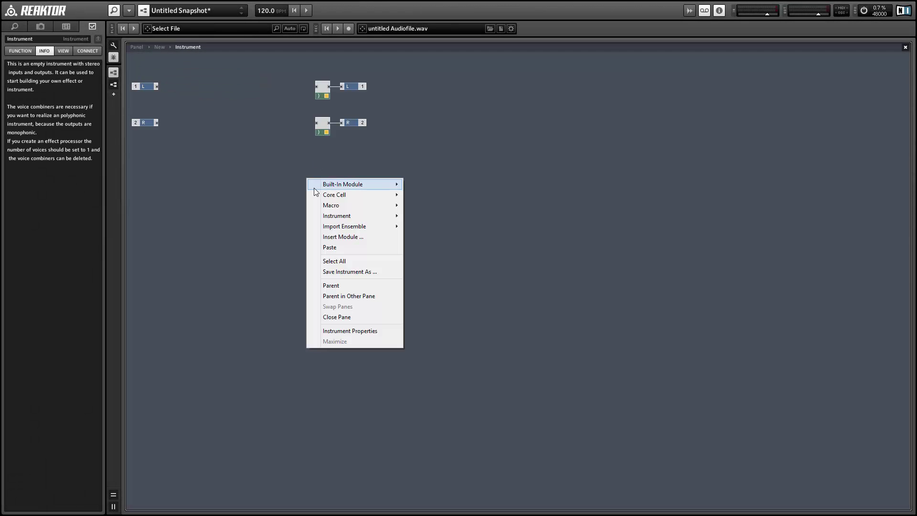
{"action": "mouse_move", "coordinate": [358, 186]}
{"action": "mouse_move", "coordinate": [466, 317]}
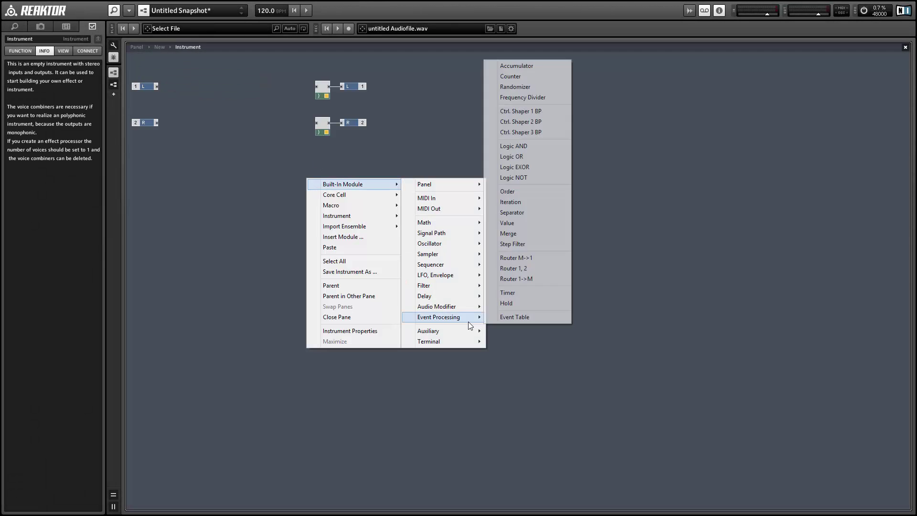
{"action": "left_click", "coordinate": [515, 87]}
{"action": "left_click_drag", "start_coordinate": [313, 202], "coordinate": [395, 233]}
Attach a 0.5 constant to Randomize's Rng input and an In button to its In input.
{"action": "right_click", "coordinate": [394, 232]}
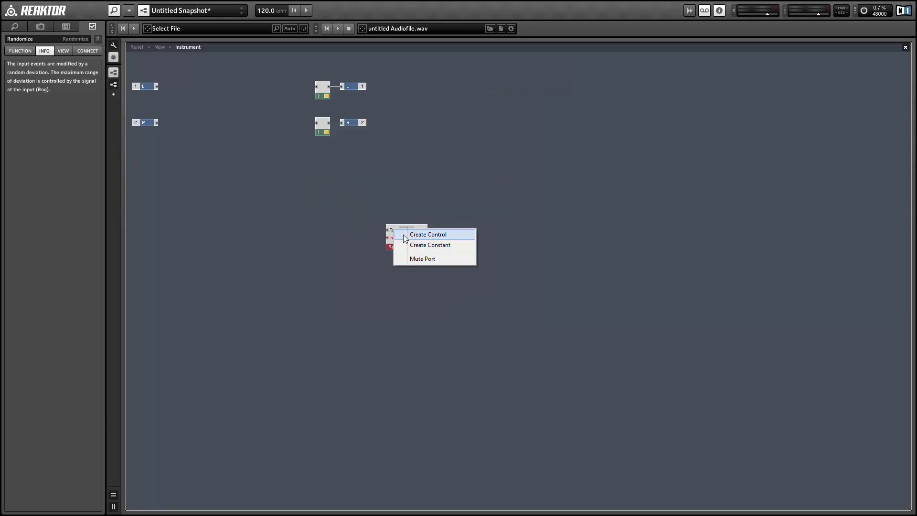
{"action": "left_click", "coordinate": [397, 245]}
{"action": "right_click", "coordinate": [393, 240]}
{"action": "left_click", "coordinate": [404, 244]}
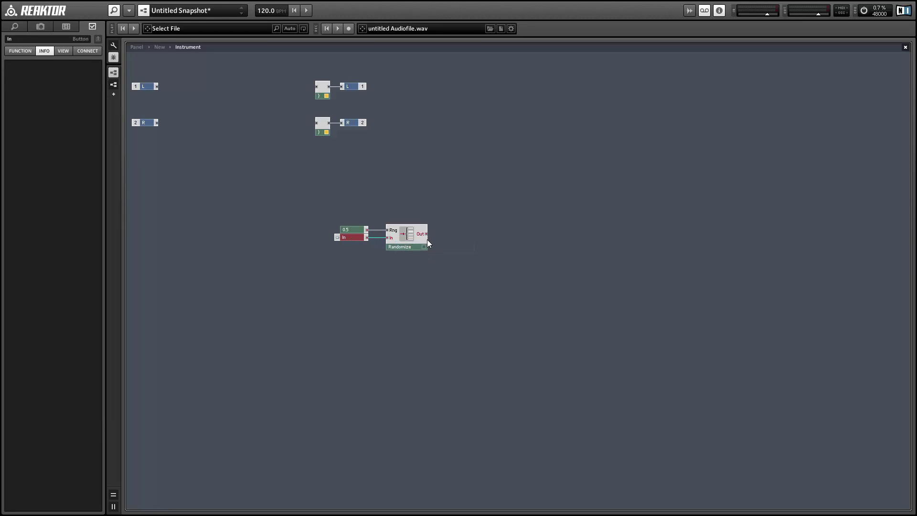
{"action": "left_click", "coordinate": [473, 227]}
{"action": "right_click", "coordinate": [518, 214]}
{"action": "left_click", "coordinate": [581, 187]}
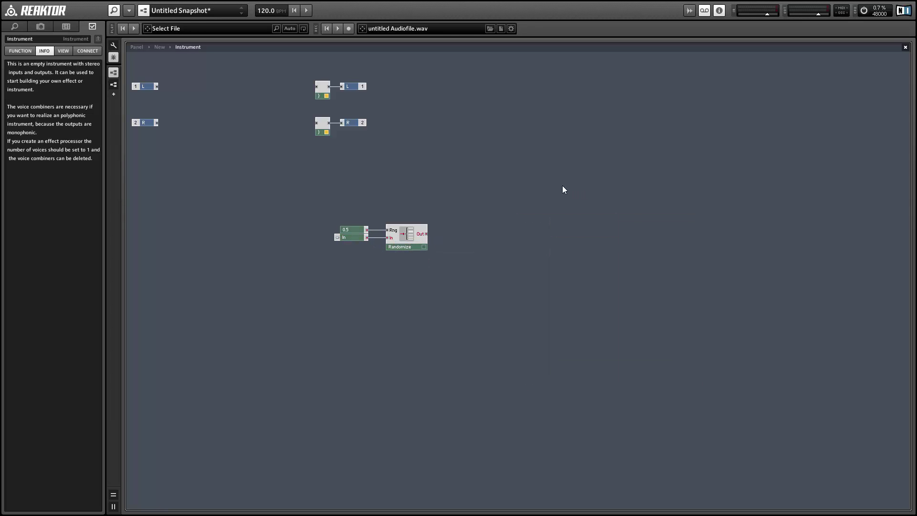
{"action": "right_click", "coordinate": [563, 185]}
Insert an EventWatcher-v4 macro and wire Randomize Out into its In1.
{"action": "mouse_move", "coordinate": [580, 214]}
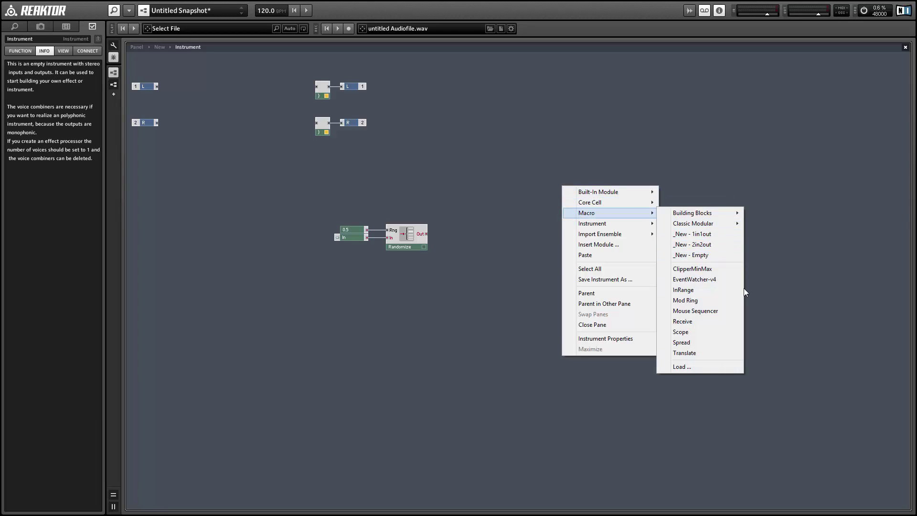
{"action": "left_click", "coordinate": [702, 279]}
{"action": "left_click_drag", "start_coordinate": [426, 233], "coordinate": [454, 253]}
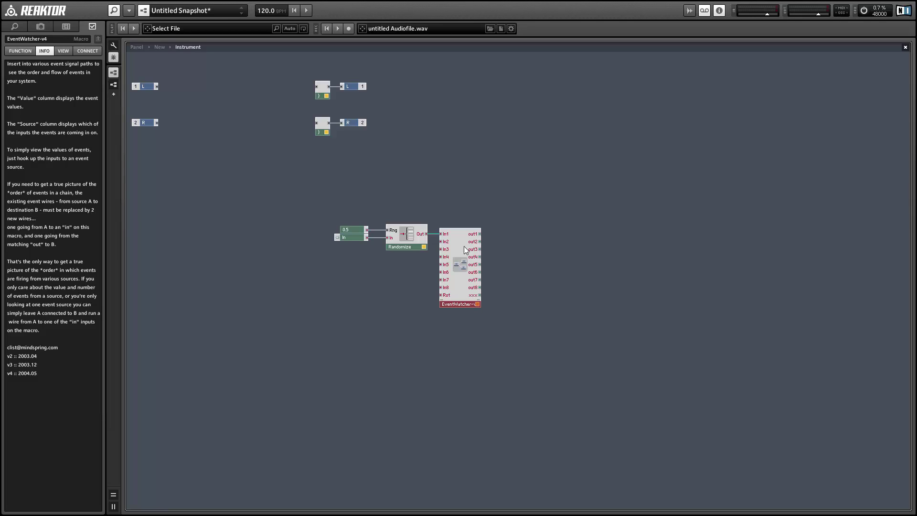
Select the Randomize module with its 0.5 constant and In button, then go to the panel.
{"action": "left_click", "coordinate": [415, 246]}
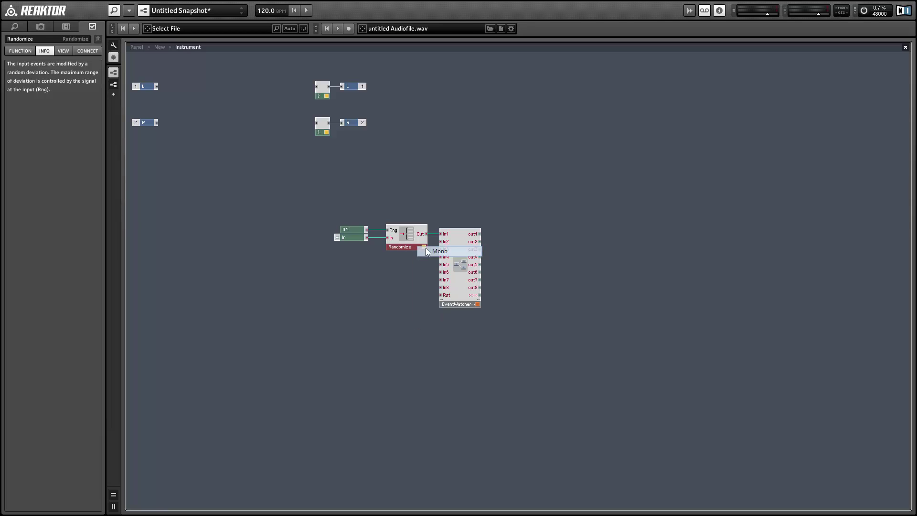
{"action": "left_click", "coordinate": [342, 230]}
{"action": "left_click", "coordinate": [349, 238], "text": "shift"}
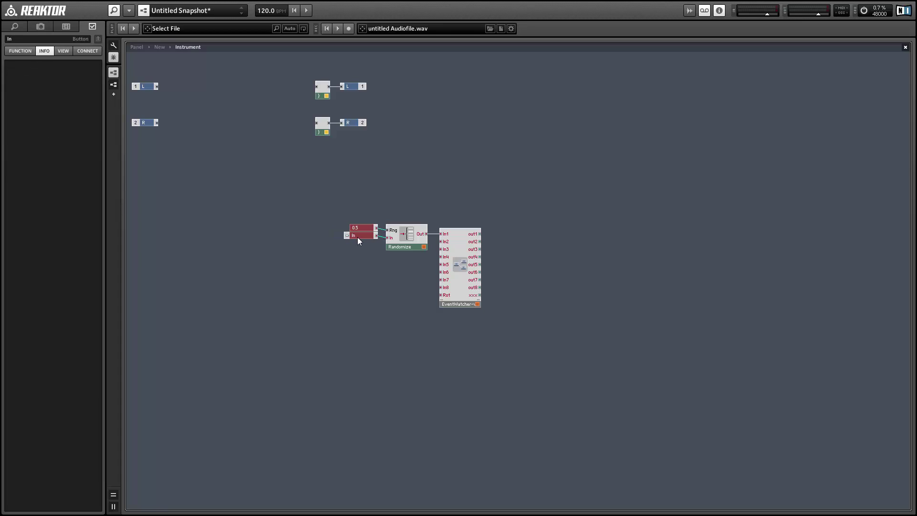
{"action": "left_click", "coordinate": [158, 62]}
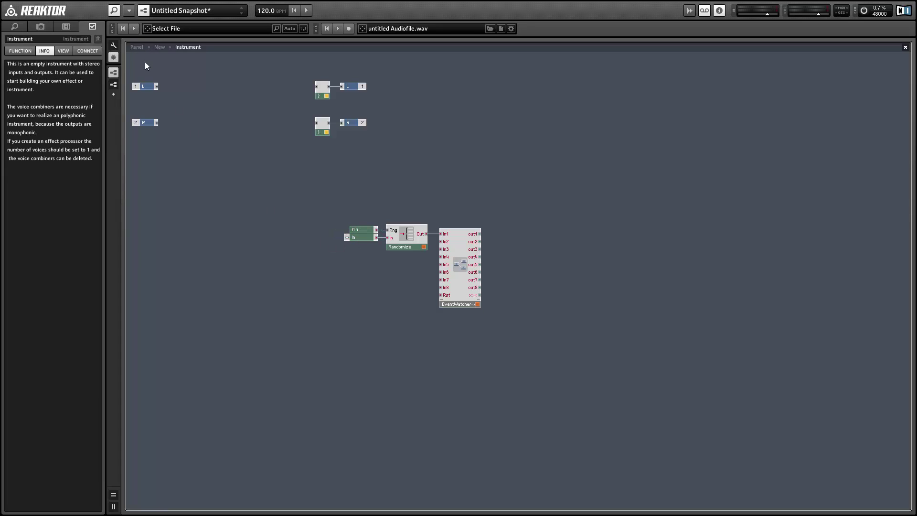
{"action": "left_click", "coordinate": [134, 48]}
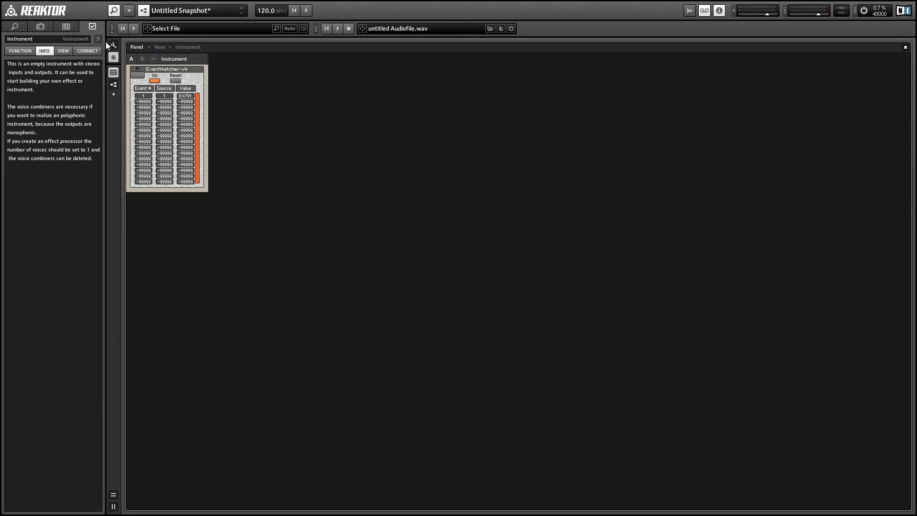
Move the EventWatcher panel element below the In button.
{"action": "left_click", "coordinate": [113, 44]}
{"action": "left_click_drag", "start_coordinate": [153, 71], "coordinate": [154, 88]}
{"action": "left_click", "coordinate": [114, 45]}
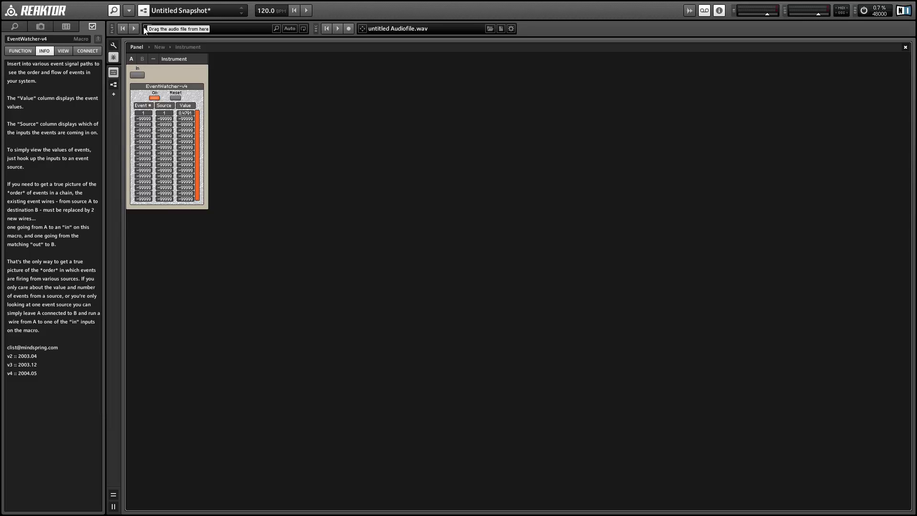
Reload the ensemble from Recent Files.
{"action": "left_click", "coordinate": [131, 13]}
{"action": "mouse_move", "coordinate": [134, 22]}
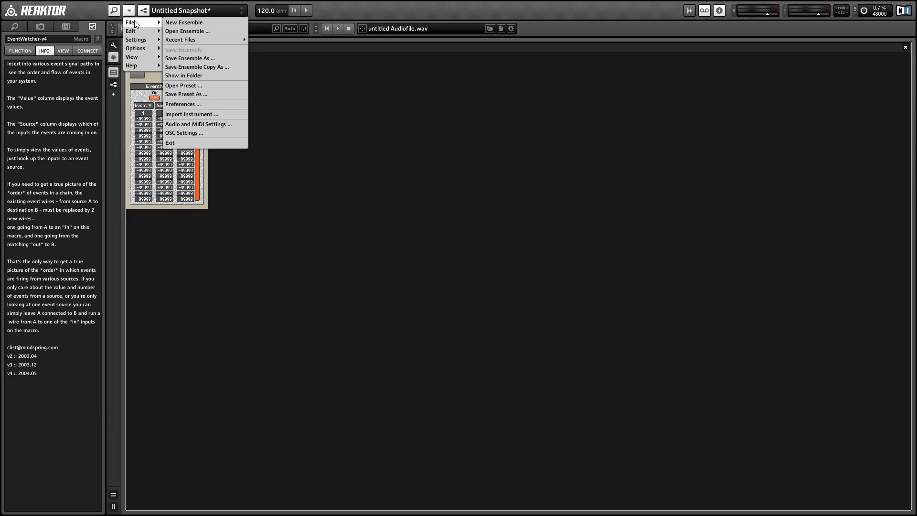
{"action": "left_click", "coordinate": [267, 38]}
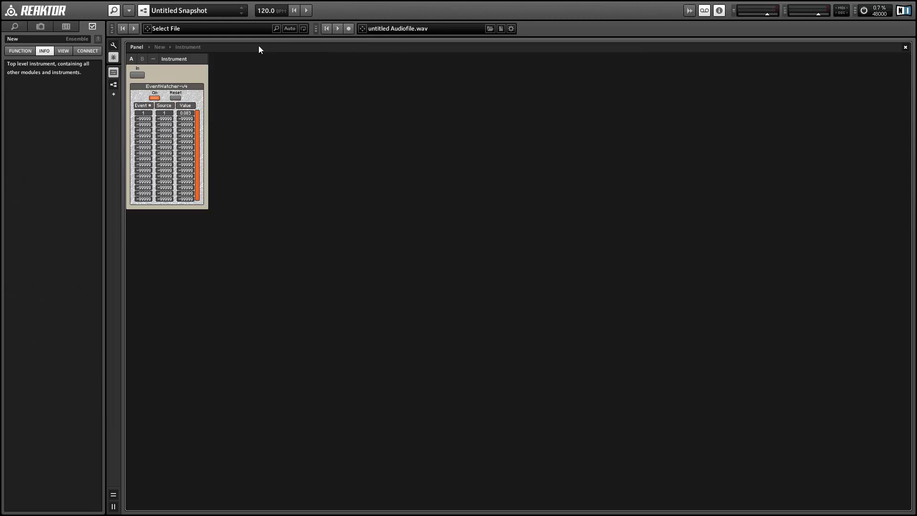
Reset the EventWatcher log and press In four times to log random values.
{"action": "left_click", "coordinate": [175, 97]}
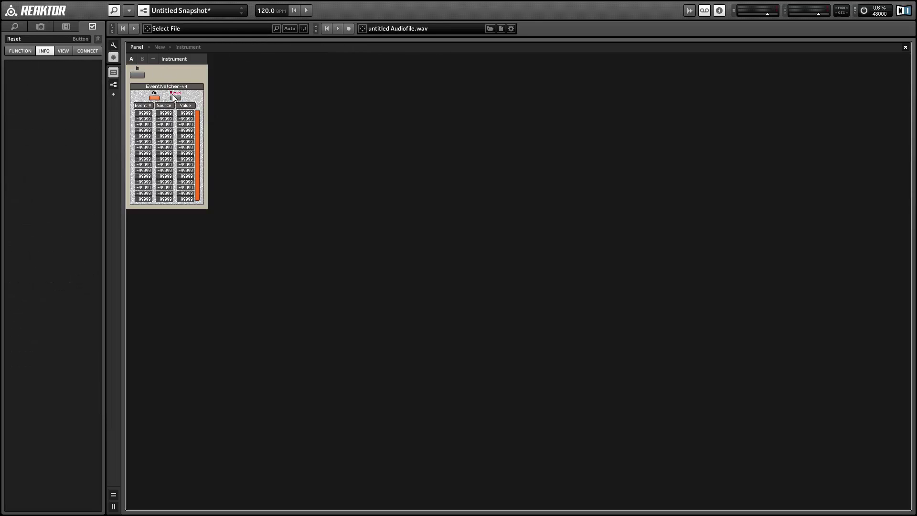
{"action": "left_click", "coordinate": [137, 75]}
{"action": "left_click", "coordinate": [137, 75]}
{"action": "left_click", "coordinate": [137, 75]}
{"action": "left_click", "coordinate": [137, 75]}
{"action": "left_click", "coordinate": [137, 75]}
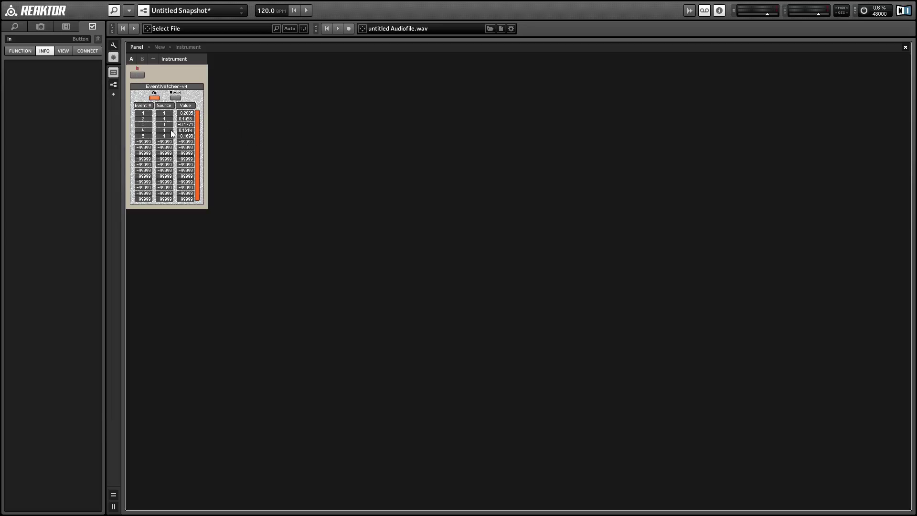
{"action": "left_click", "coordinate": [129, 10]}
Reopen the ensemble from Recent Files, answering the save-changes prompt.
{"action": "mouse_move", "coordinate": [136, 22]}
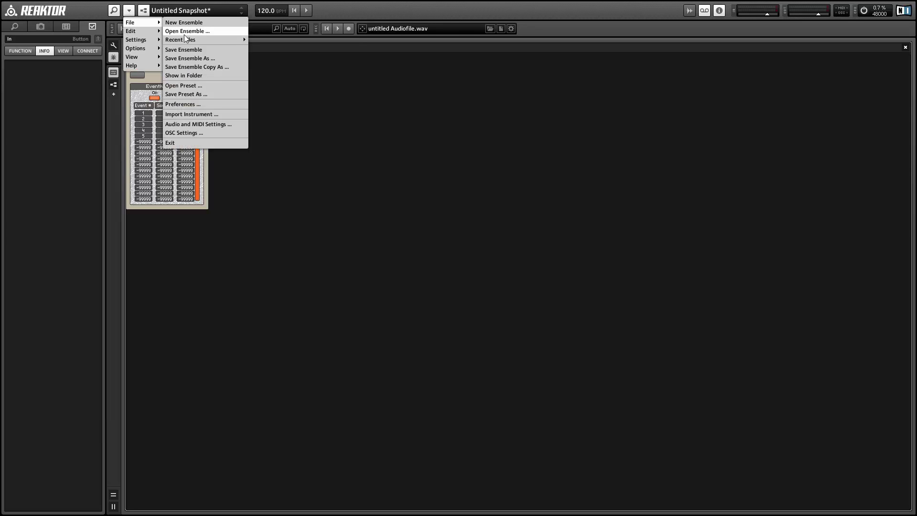
{"action": "mouse_move", "coordinate": [206, 39]}
{"action": "left_click", "coordinate": [278, 40]}
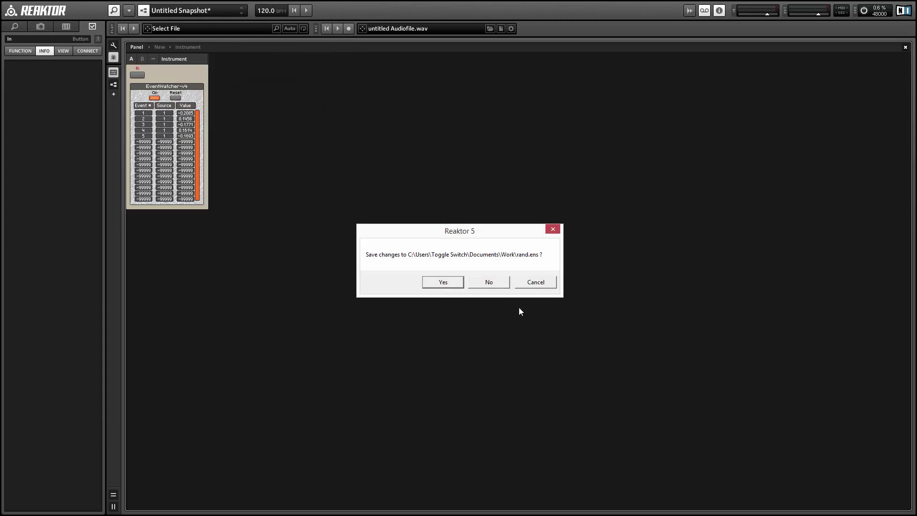
{"action": "left_click", "coordinate": [481, 283]}
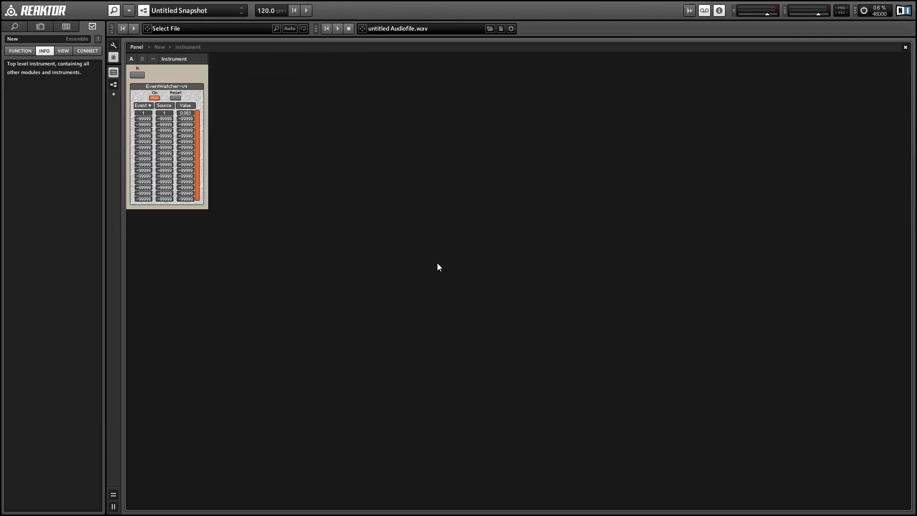
Press In three times to log random events, then return to the instrument's structure.
{"action": "left_click", "coordinate": [142, 75]}
{"action": "left_click", "coordinate": [141, 75]}
{"action": "left_click", "coordinate": [141, 75]}
{"action": "left_click", "coordinate": [141, 75]}
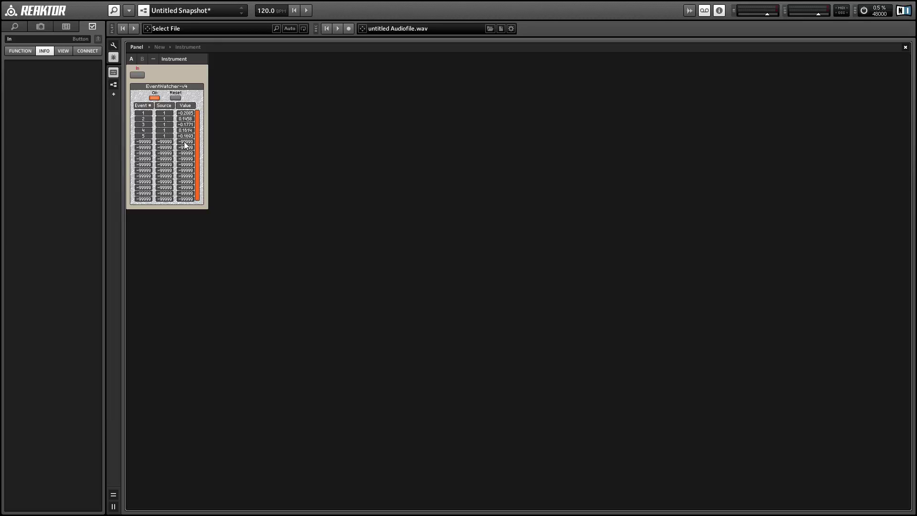
{"action": "double_click", "coordinate": [193, 76]}
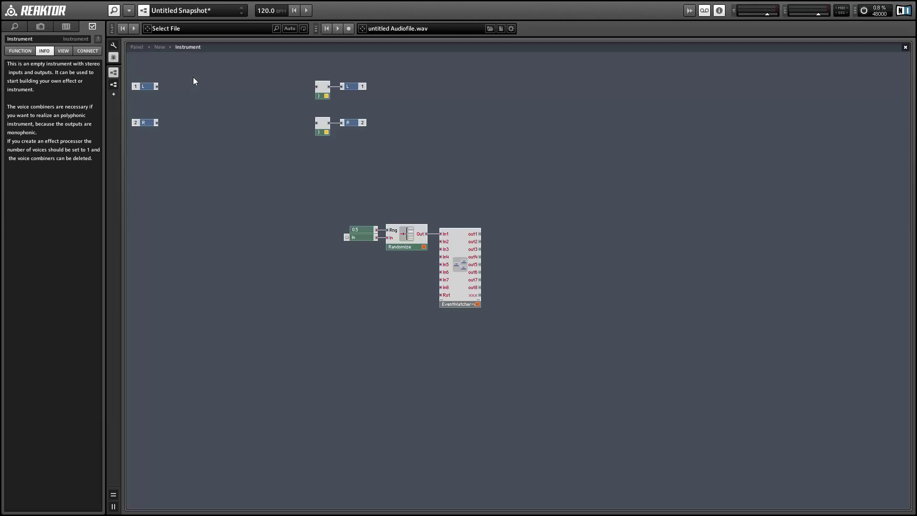
Move the Randomize group down and insert a Counter module above it.
{"action": "left_click_drag", "start_coordinate": [428, 281], "coordinate": [475, 347]}
{"action": "left_click", "coordinate": [380, 330]}
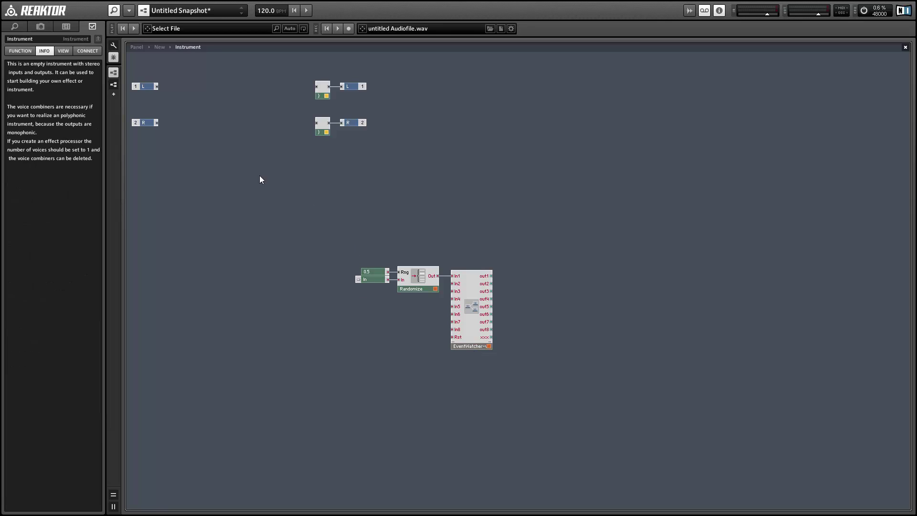
{"action": "right_click", "coordinate": [194, 157]}
{"action": "mouse_move", "coordinate": [205, 164]}
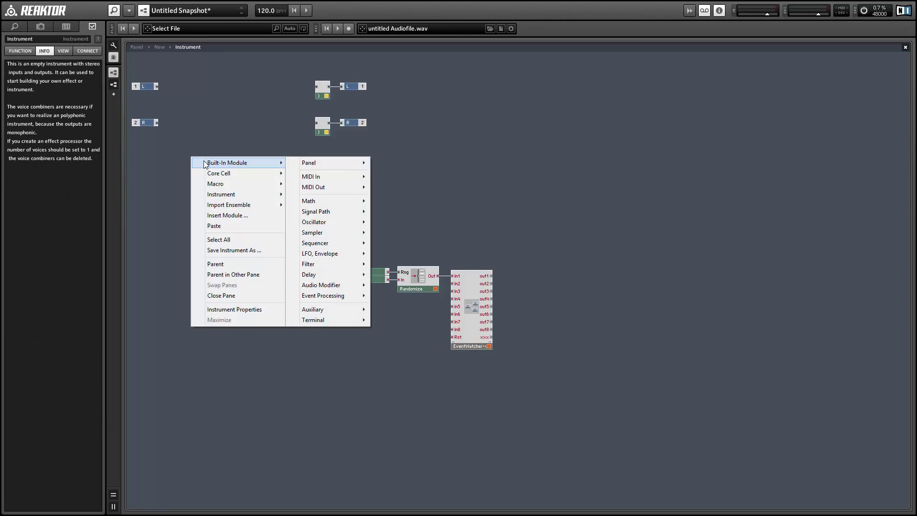
{"action": "mouse_move", "coordinate": [343, 296]}
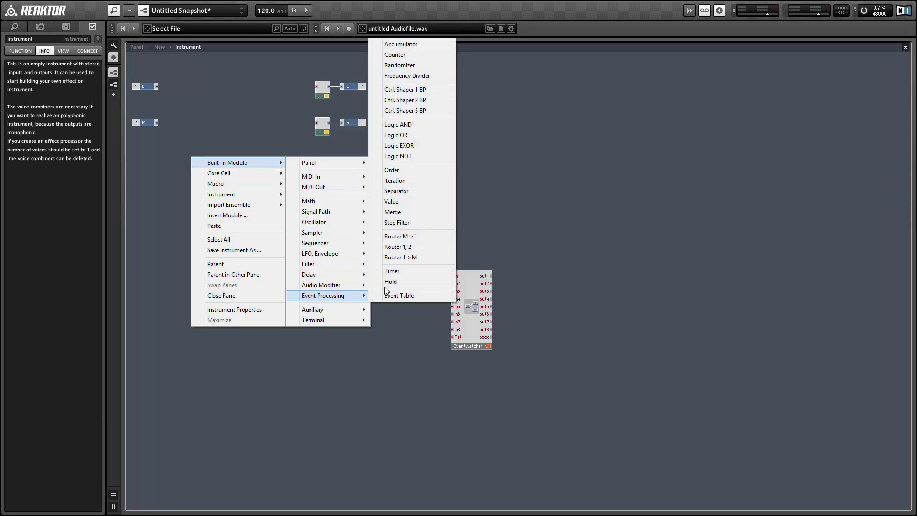
{"action": "left_click", "coordinate": [397, 55]}
{"action": "left_click_drag", "start_coordinate": [212, 176], "coordinate": [271, 200]}
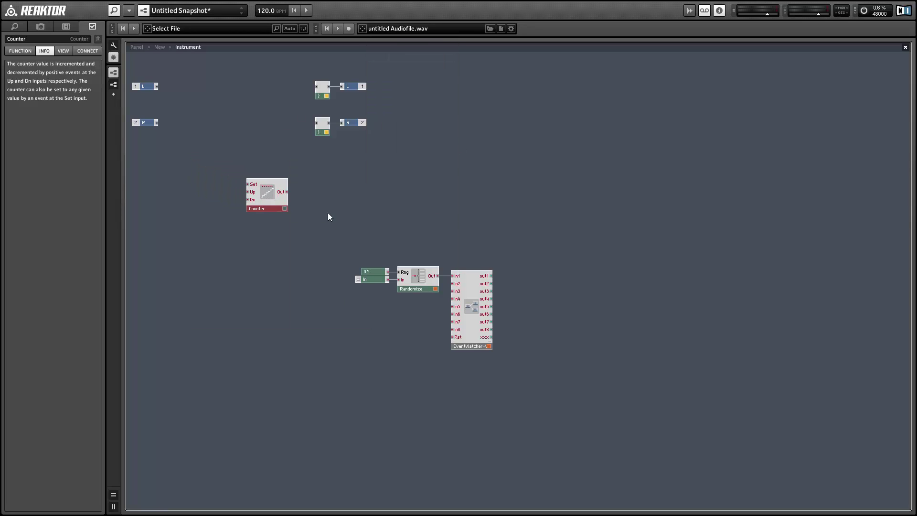
{"action": "left_click", "coordinate": [328, 213]}
Add a MIDI Gate left of the Counter and wire it to the Counter's Up input.
{"action": "right_click", "coordinate": [221, 158]}
{"action": "mouse_move", "coordinate": [234, 164]}
{"action": "mouse_move", "coordinate": [359, 180]}
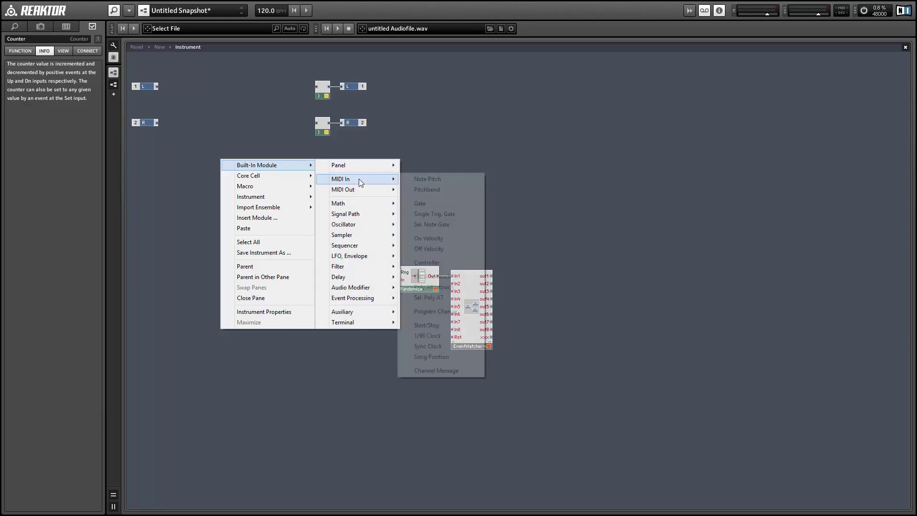
{"action": "left_click", "coordinate": [472, 205]}
{"action": "left_click_drag", "start_coordinate": [263, 154], "coordinate": [318, 217]}
{"action": "left_click", "coordinate": [322, 216]}
{"action": "left_click", "coordinate": [375, 215]}
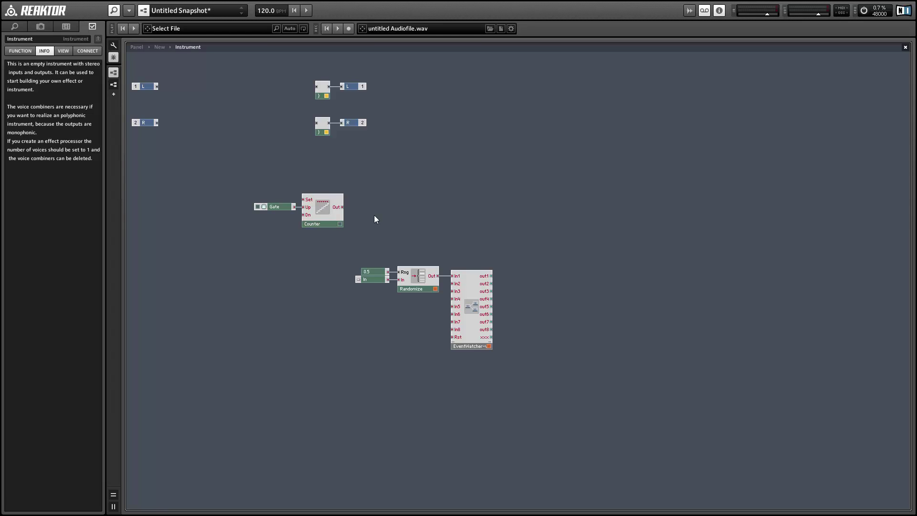
Insert a Separator module and wire Counter Out into its In.
{"action": "right_click", "coordinate": [405, 149]}
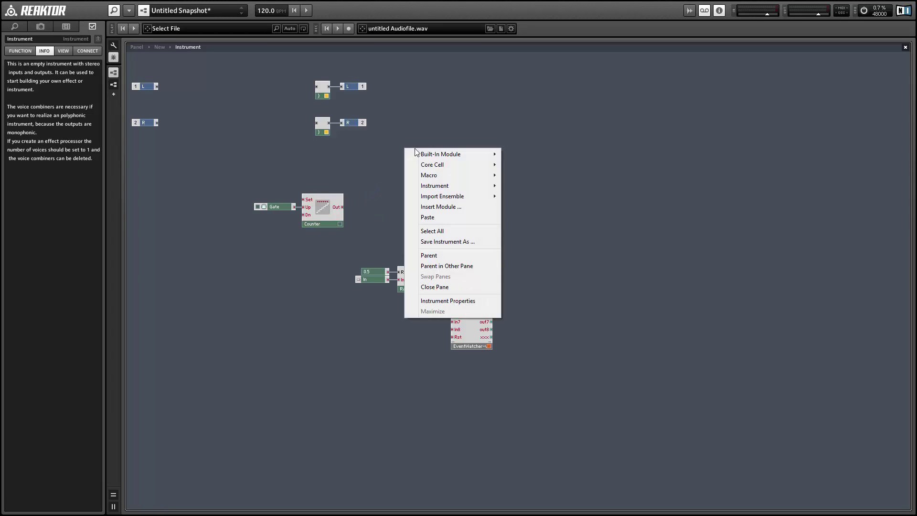
{"action": "mouse_move", "coordinate": [432, 157]}
{"action": "mouse_move", "coordinate": [542, 288]}
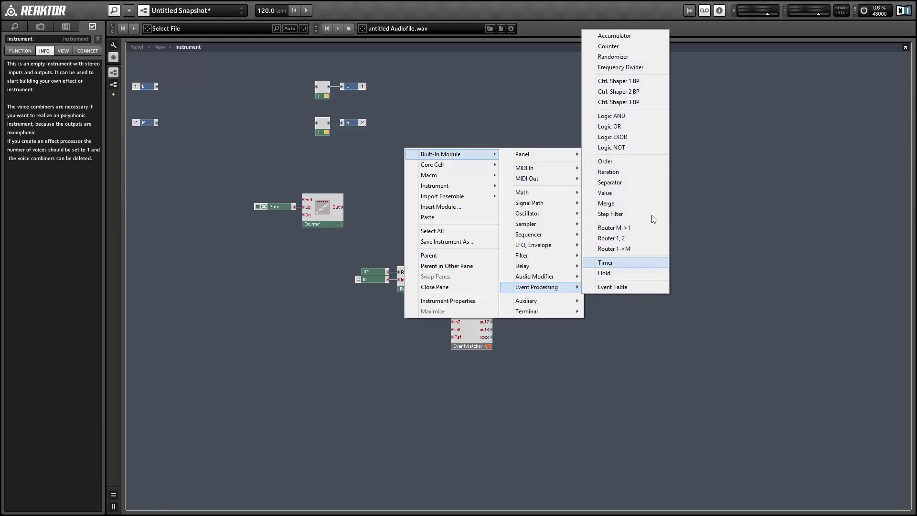
{"action": "left_click", "coordinate": [594, 182]}
{"action": "left_click_drag", "start_coordinate": [344, 208], "coordinate": [413, 213]}
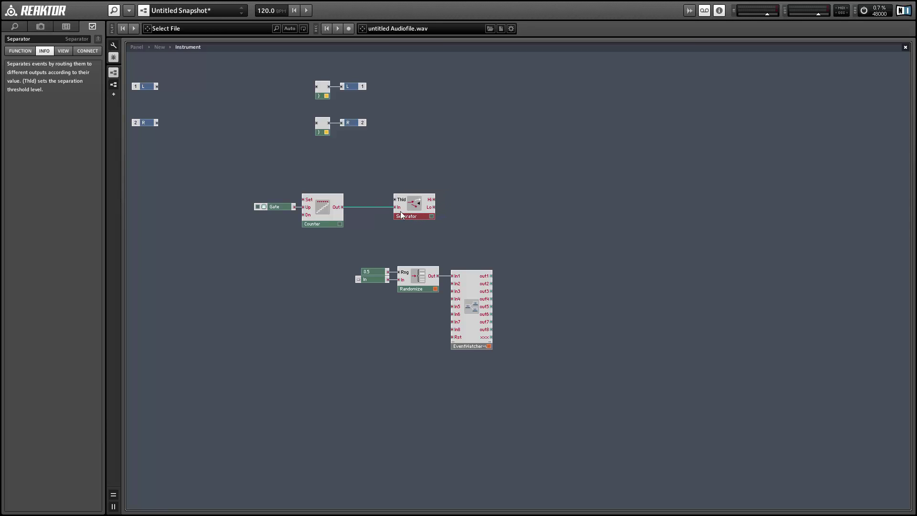
Put a constant 1 on the Separator's Thld and shift the Randomize/EventWatcher group right.
{"action": "right_click", "coordinate": [395, 199]}
{"action": "left_click", "coordinate": [406, 213]}
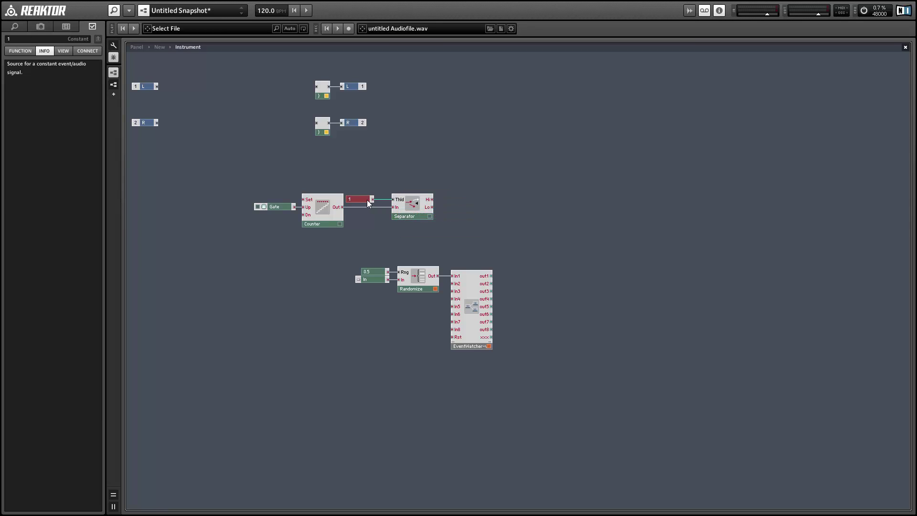
{"action": "mouse_move", "coordinate": [364, 180]}
{"action": "left_mouse_down"}
{"action": "mouse_move", "coordinate": [410, 220]}
{"action": "mouse_move", "coordinate": [404, 212]}
{"action": "left_mouse_up"}
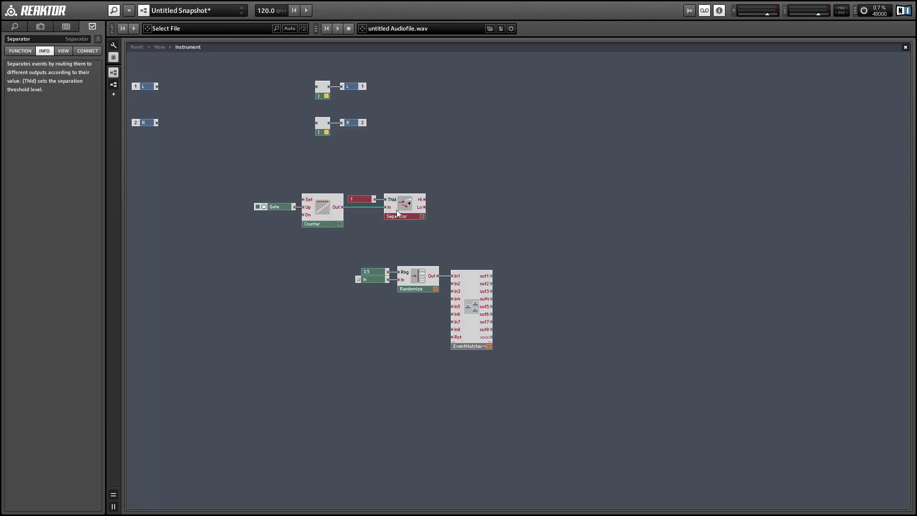
{"action": "left_click_drag", "start_coordinate": [340, 257], "coordinate": [607, 334]}
Insert a Value module triggered by the Separator's Lo output and shift the trigger chain left.
{"action": "right_click", "coordinate": [463, 173]}
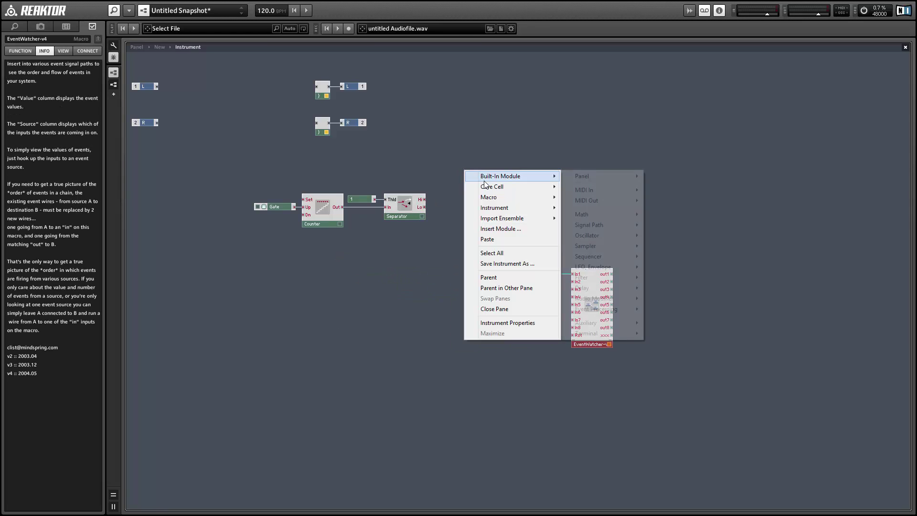
{"action": "mouse_move", "coordinate": [611, 310]}
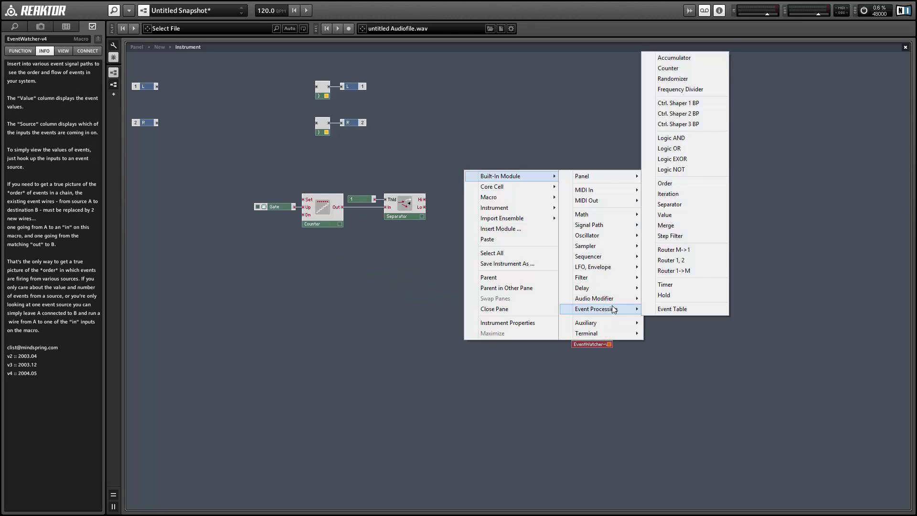
{"action": "left_click", "coordinate": [647, 215]}
{"action": "left_click_drag", "start_coordinate": [423, 207], "coordinate": [455, 222]}
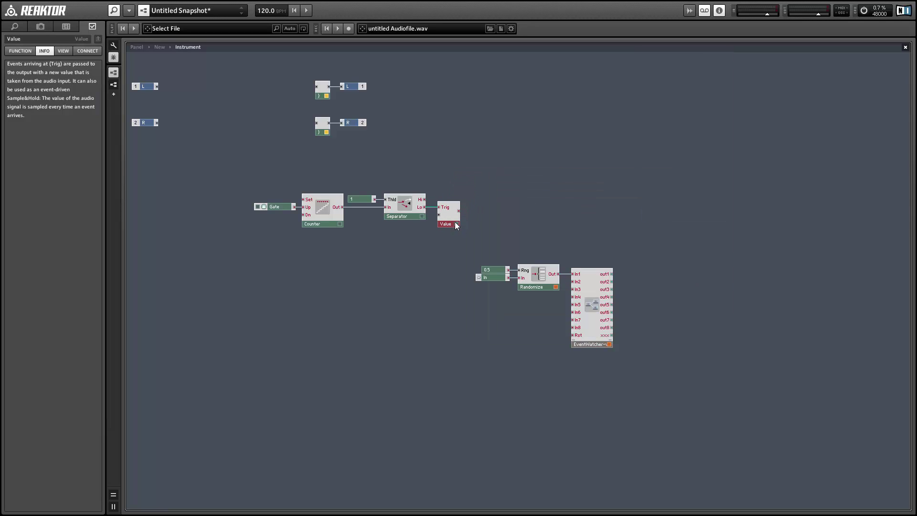
{"action": "left_click_drag", "start_coordinate": [236, 176], "coordinate": [394, 227]}
{"action": "left_click", "coordinate": [323, 266]}
Add a Sine oscillator with a 16000 constant on its A input.
{"action": "right_click", "coordinate": [254, 267]}
{"action": "mouse_move", "coordinate": [276, 270]}
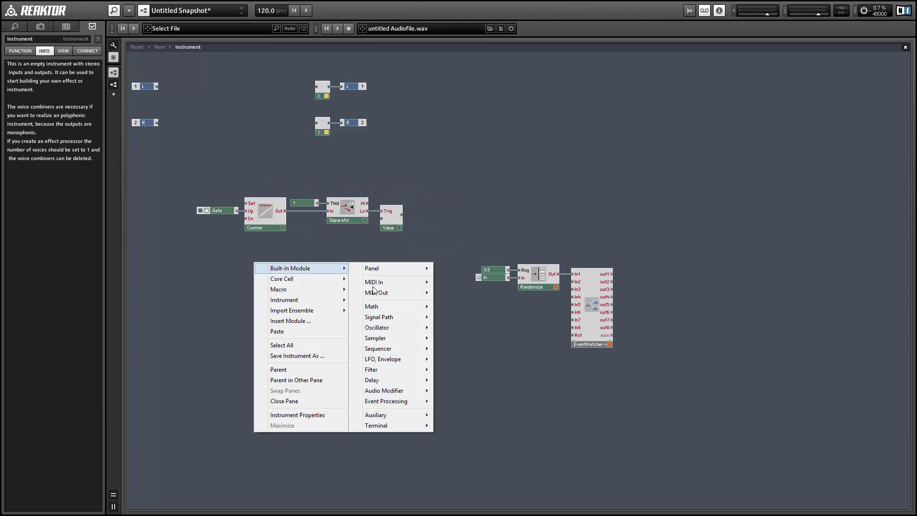
{"action": "mouse_move", "coordinate": [396, 330]}
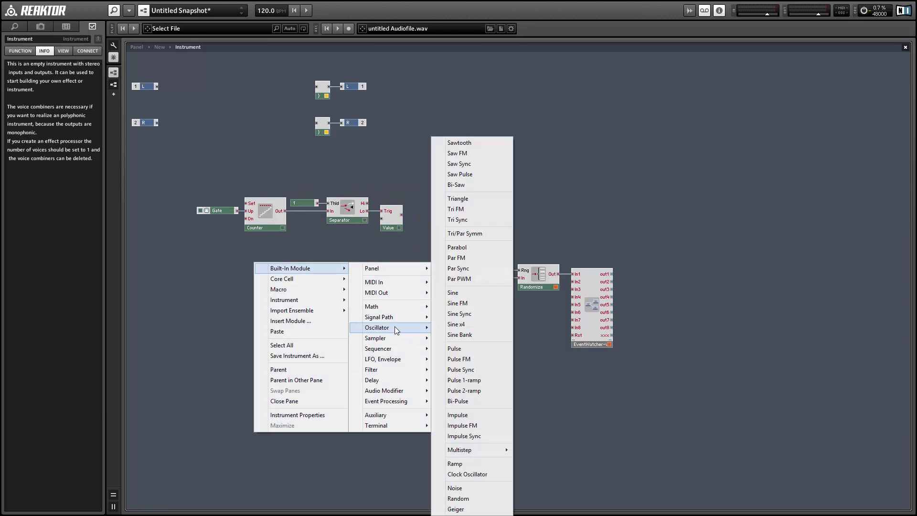
{"action": "left_click", "coordinate": [472, 293]}
{"action": "right_click", "coordinate": [256, 275]}
{"action": "left_click", "coordinate": [286, 289]}
{"action": "left_click", "coordinate": [13, 39]}
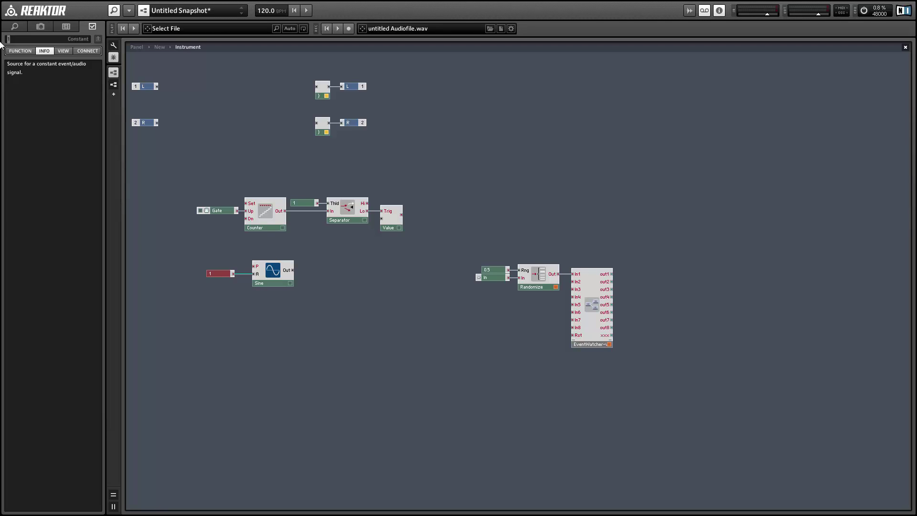
{"action": "type", "text": "16000"}
{"action": "key", "text": "Return"}
Wire the Sine output into the Value module and arrange the Sine and constant beside the Separator.
{"action": "left_click_drag", "start_coordinate": [292, 269], "coordinate": [381, 218]}
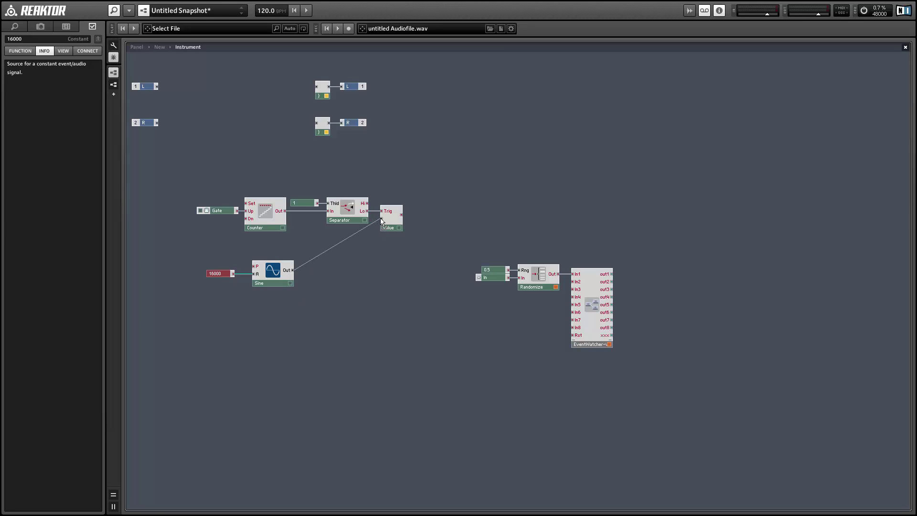
{"action": "left_click_drag", "start_coordinate": [196, 260], "coordinate": [282, 291]}
{"action": "left_click_drag", "start_coordinate": [281, 281], "coordinate": [357, 246]}
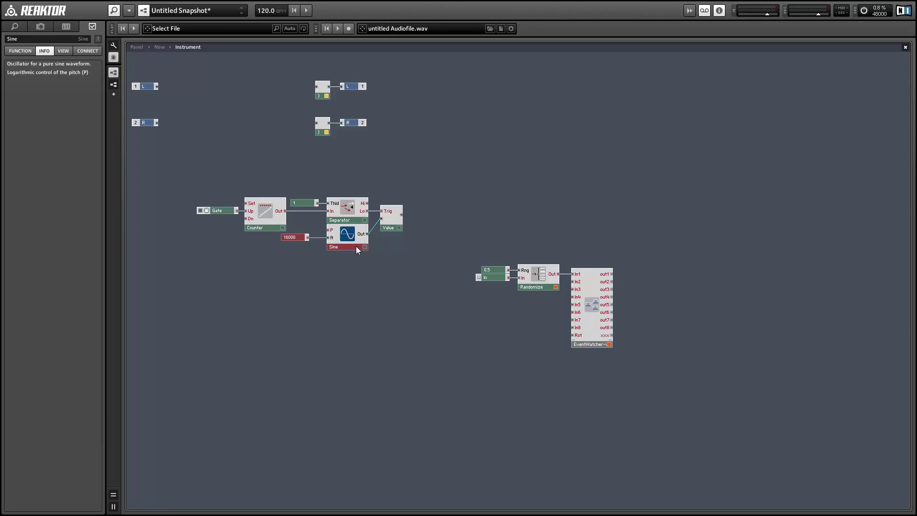
{"action": "left_click", "coordinate": [324, 257]}
{"action": "left_click_drag", "start_coordinate": [291, 243], "coordinate": [305, 242]}
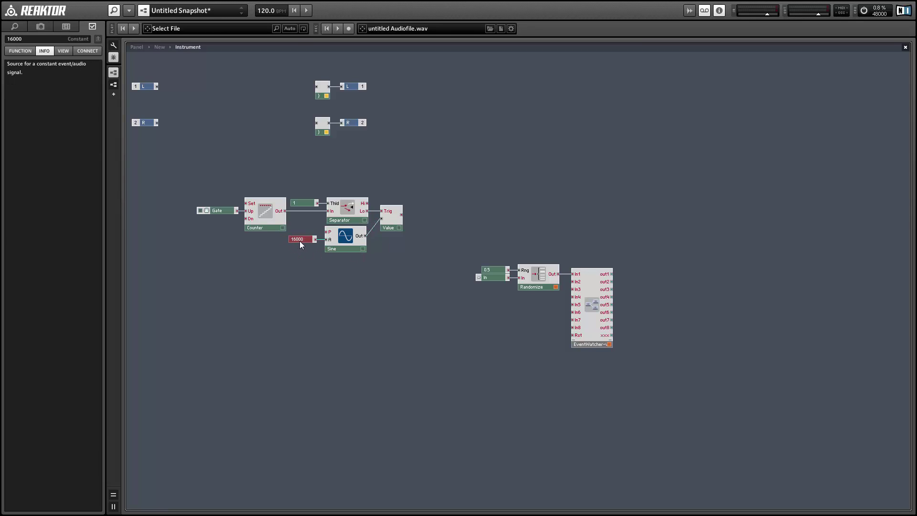
{"action": "left_click", "coordinate": [346, 239]}
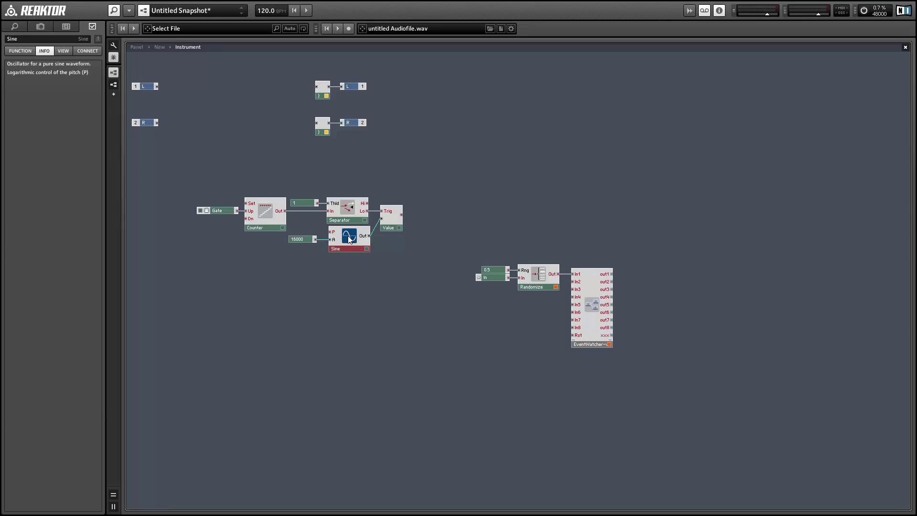
{"action": "left_click_drag", "start_coordinate": [346, 239], "coordinate": [347, 239]}
{"action": "left_click", "coordinate": [419, 146]}
Insert a Set Random module and wire the Value output into it.
{"action": "right_click", "coordinate": [489, 139]}
{"action": "mouse_move", "coordinate": [577, 144]}
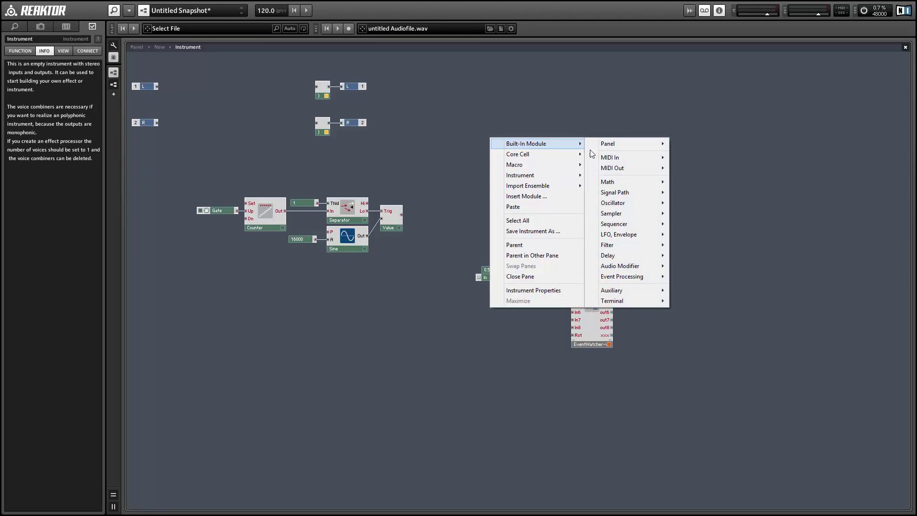
{"action": "mouse_move", "coordinate": [627, 291]}
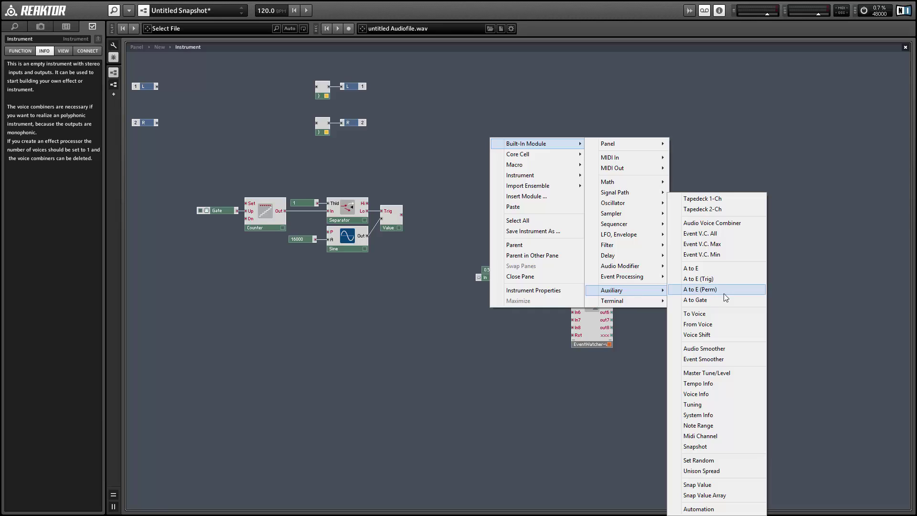
{"action": "left_click", "coordinate": [711, 460]}
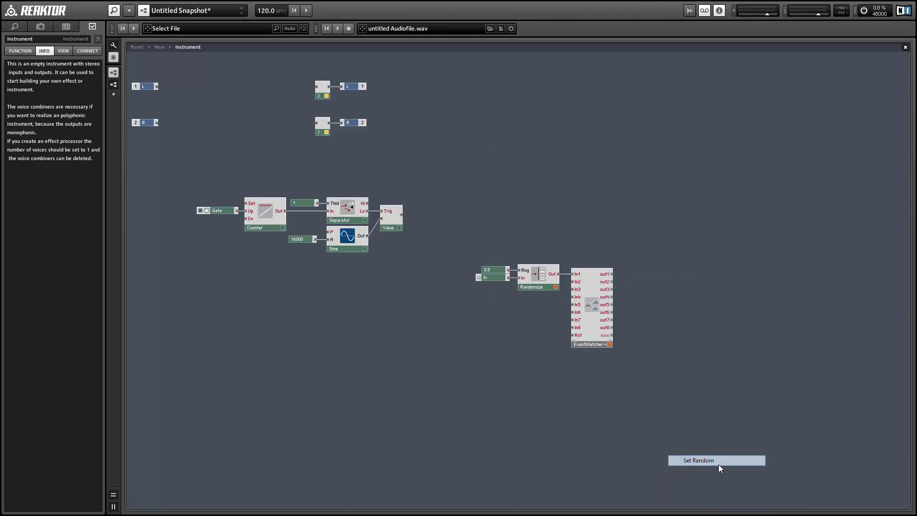
{"action": "left_click_drag", "start_coordinate": [401, 215], "coordinate": [446, 190]}
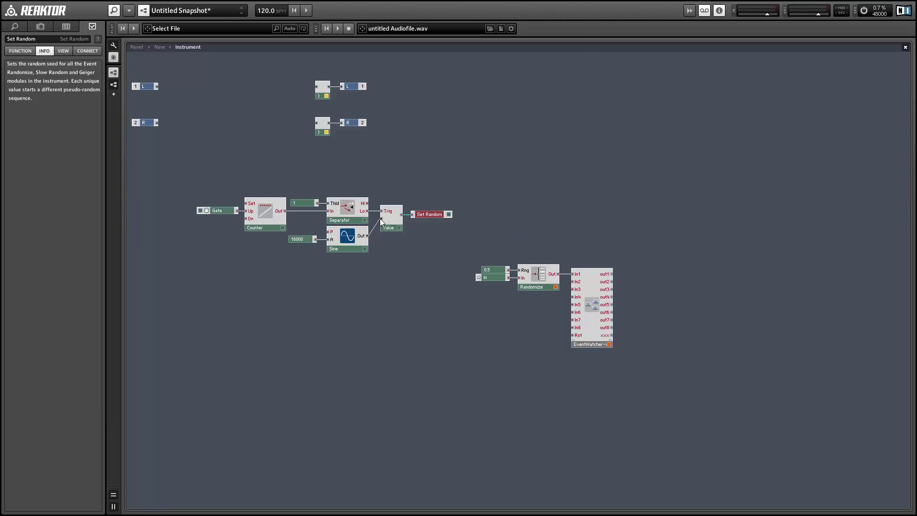
Set the Gate, Counter, Separator, Sine and Value modules to mono.
{"action": "left_click", "coordinate": [22, 51]}
{"action": "left_click", "coordinate": [58, 74]}
{"action": "left_click_drag", "start_coordinate": [189, 179], "coordinate": [400, 267]}
{"action": "right_click", "coordinate": [353, 248]}
{"action": "left_click", "coordinate": [382, 264]}
{"action": "left_click", "coordinate": [413, 245]}
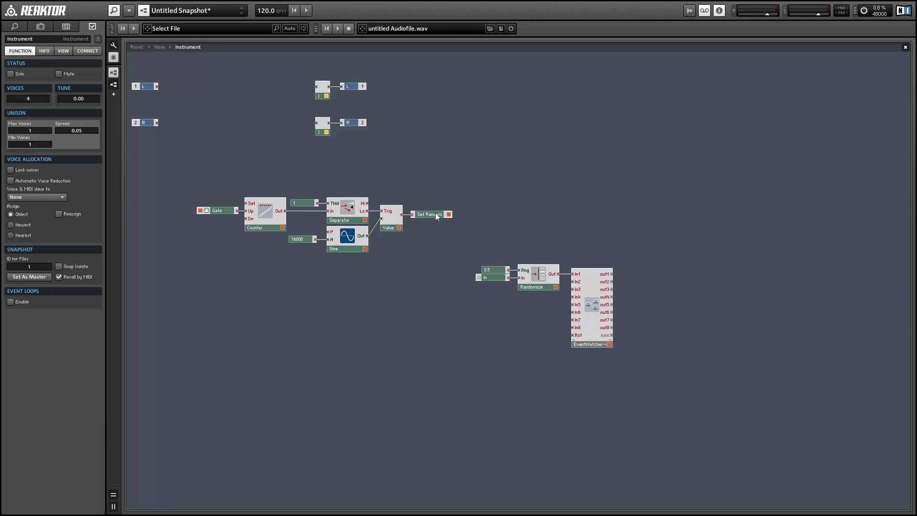
Place a Numeric Readout above Set Random and rename it 'Seed'.
{"action": "right_click", "coordinate": [434, 150]}
{"action": "mouse_move", "coordinate": [477, 155]}
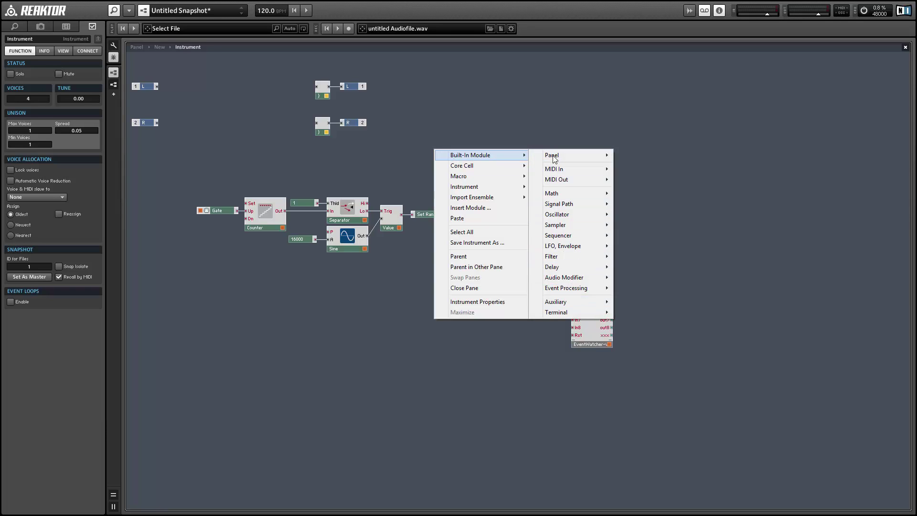
{"action": "mouse_move", "coordinate": [572, 157]}
{"action": "left_click", "coordinate": [665, 279]}
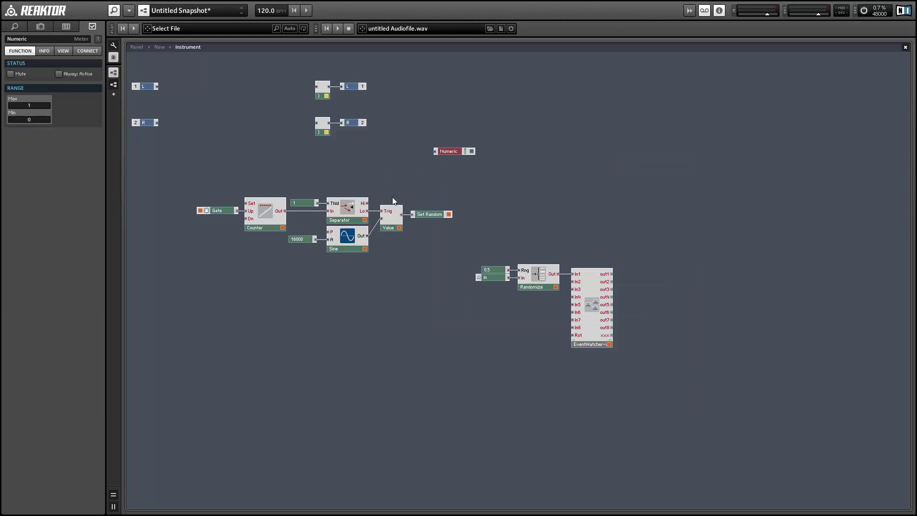
{"action": "left_click_drag", "start_coordinate": [440, 150], "coordinate": [429, 190]}
{"action": "left_click", "coordinate": [30, 40]}
{"action": "type", "text": "Seed"}
{"action": "key", "text": "Return"}
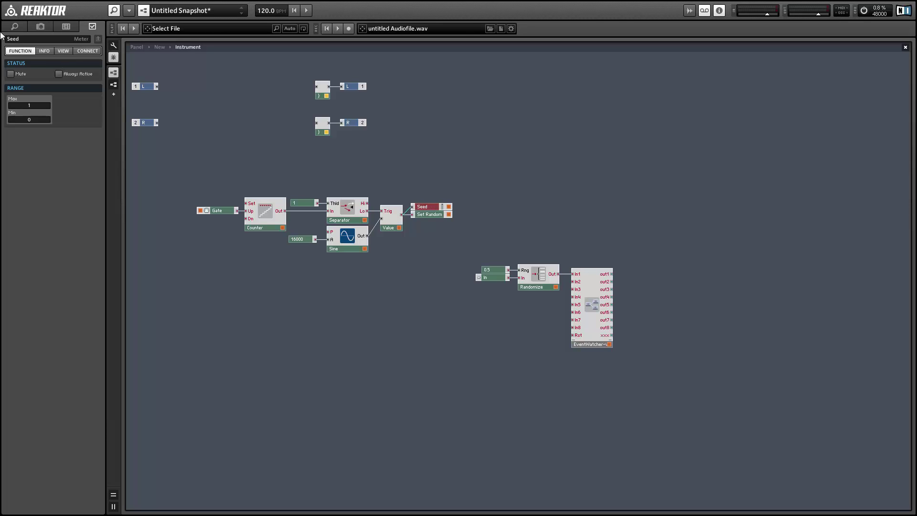
Place the In button beside the Seed display on the panel and reopen rand.ens.
{"action": "left_click", "coordinate": [136, 47]}
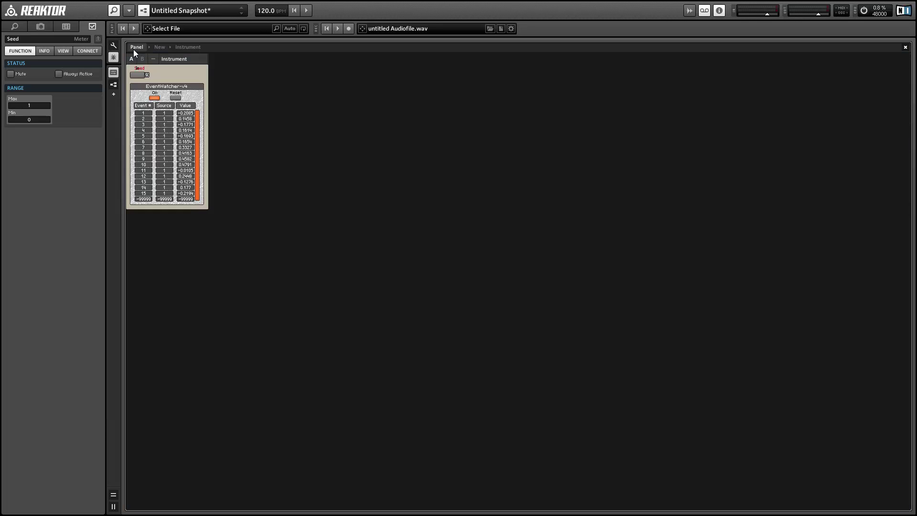
{"action": "left_click_drag", "start_coordinate": [136, 75], "coordinate": [156, 76]}
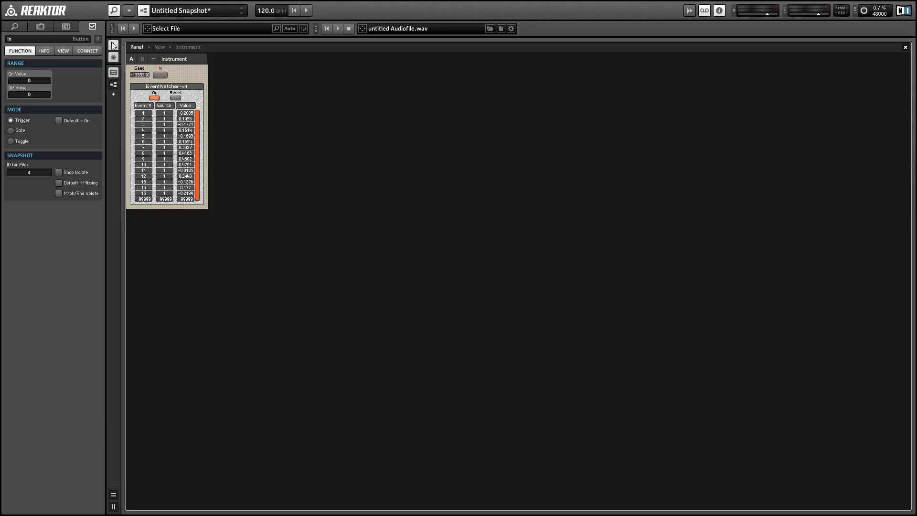
{"action": "left_click", "coordinate": [129, 10]}
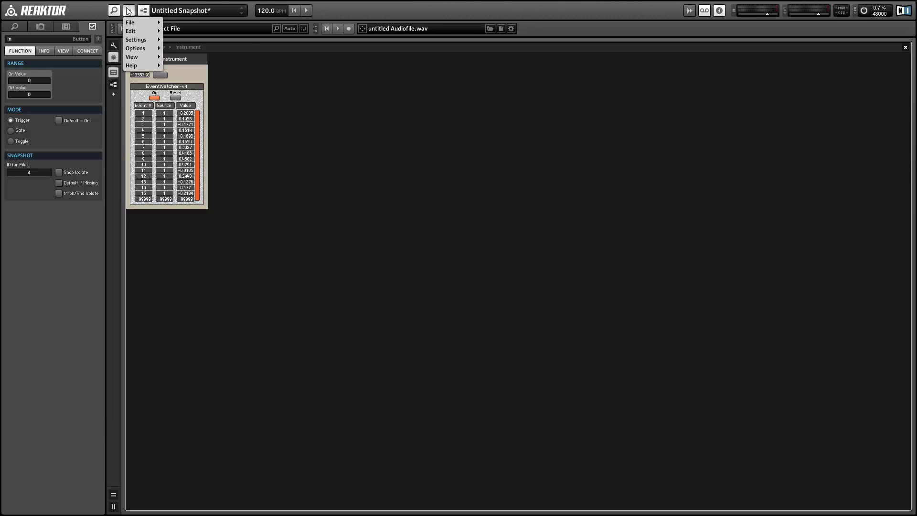
{"action": "mouse_move", "coordinate": [140, 23]}
{"action": "mouse_move", "coordinate": [241, 40]}
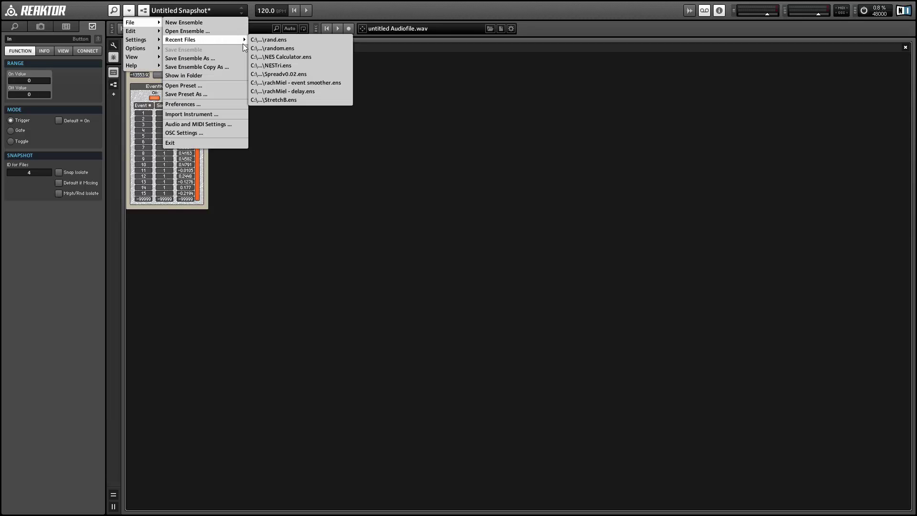
{"action": "left_click", "coordinate": [281, 41]}
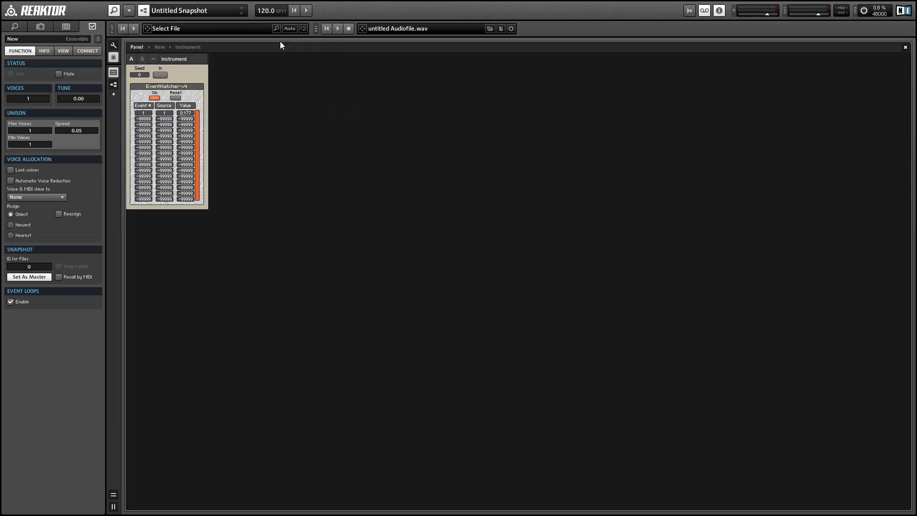
Clear the EventWatcher log, generate a new seed, and press In three times.
{"action": "left_click", "coordinate": [176, 98]}
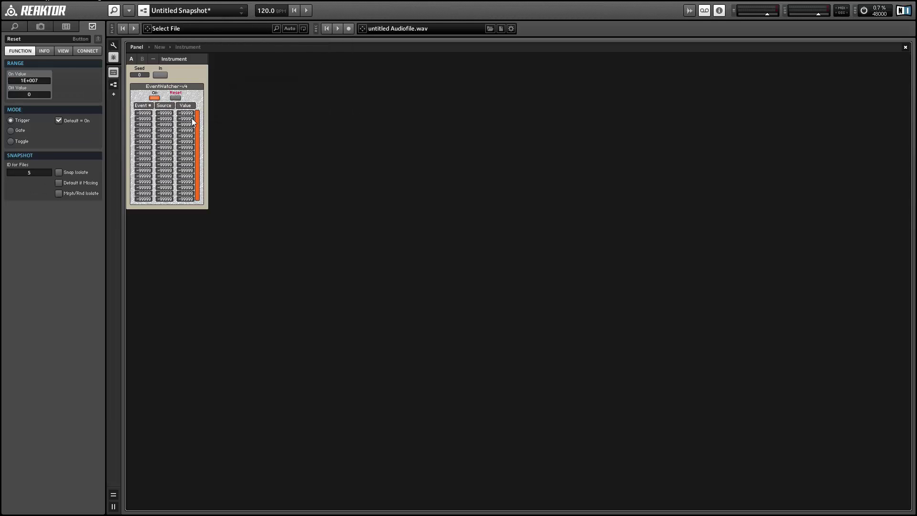
{"action": "left_click", "coordinate": [191, 80]}
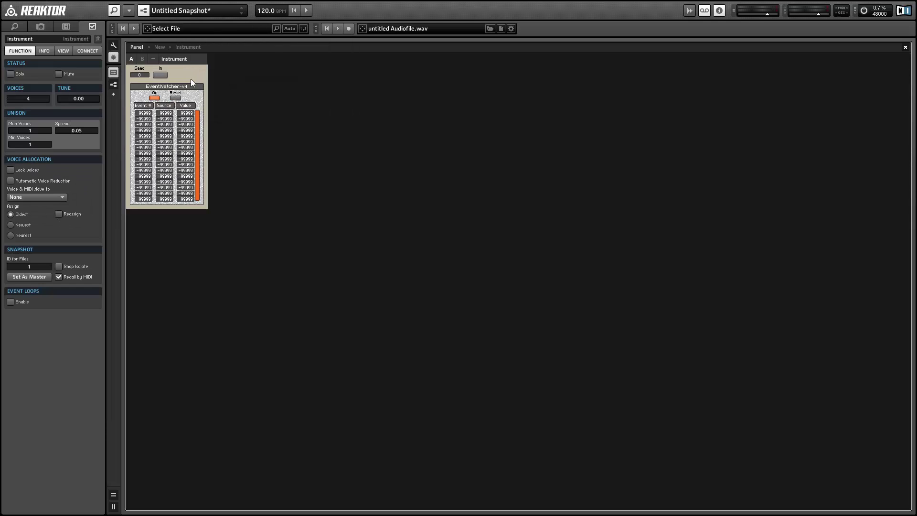
{"action": "left_click", "coordinate": [162, 76]}
{"action": "left_click", "coordinate": [162, 75]}
{"action": "left_click", "coordinate": [162, 76]}
{"action": "left_click", "coordinate": [162, 76]}
{"action": "left_click", "coordinate": [162, 75]}
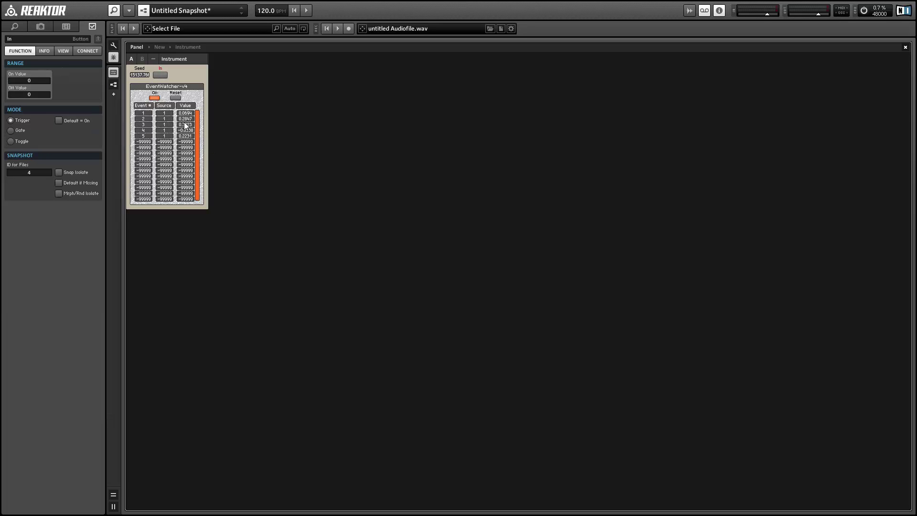
Reload rand.ens, saving changes, and press In to log a new random value.
{"action": "left_click", "coordinate": [128, 10]}
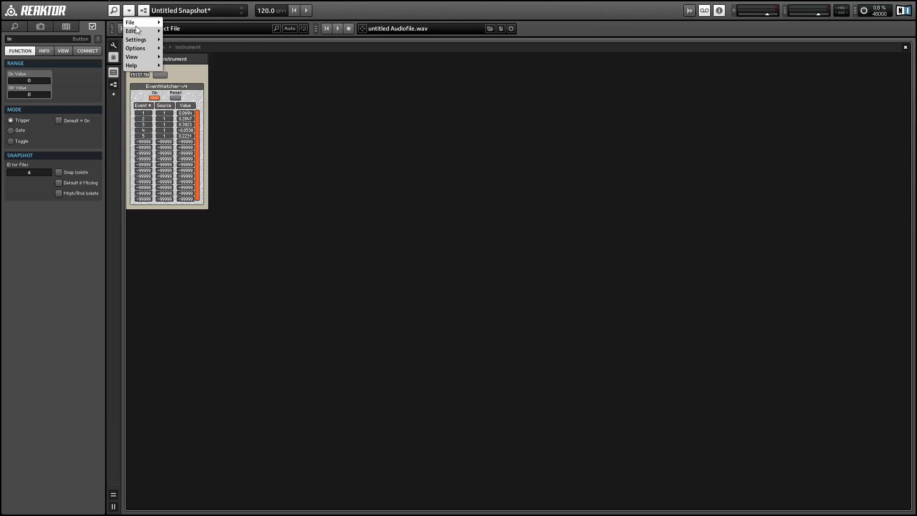
{"action": "mouse_move", "coordinate": [136, 25]}
{"action": "mouse_move", "coordinate": [187, 41]}
{"action": "left_click", "coordinate": [294, 42]}
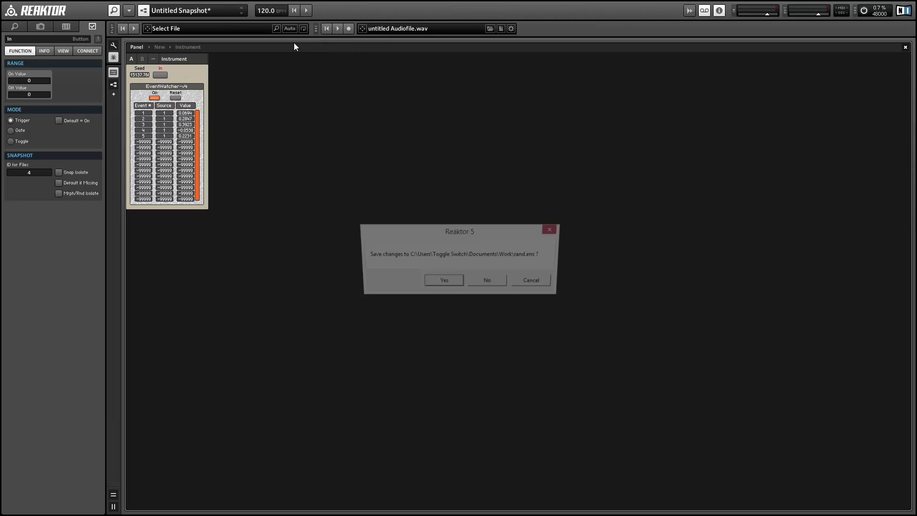
{"action": "left_click", "coordinate": [442, 282]}
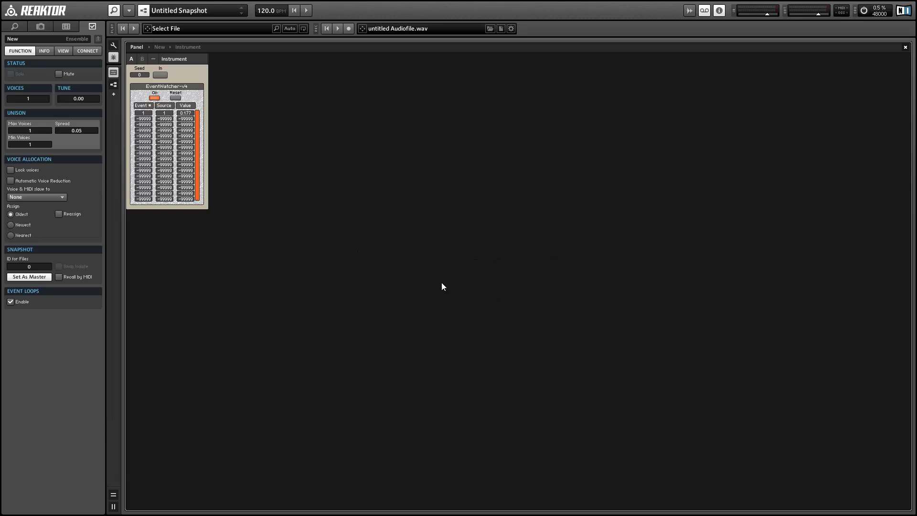
{"action": "left_click", "coordinate": [158, 75]}
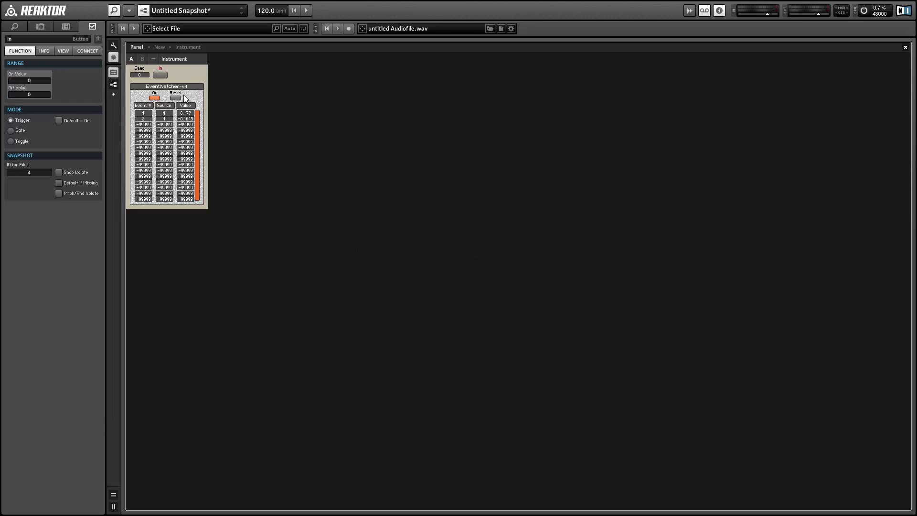